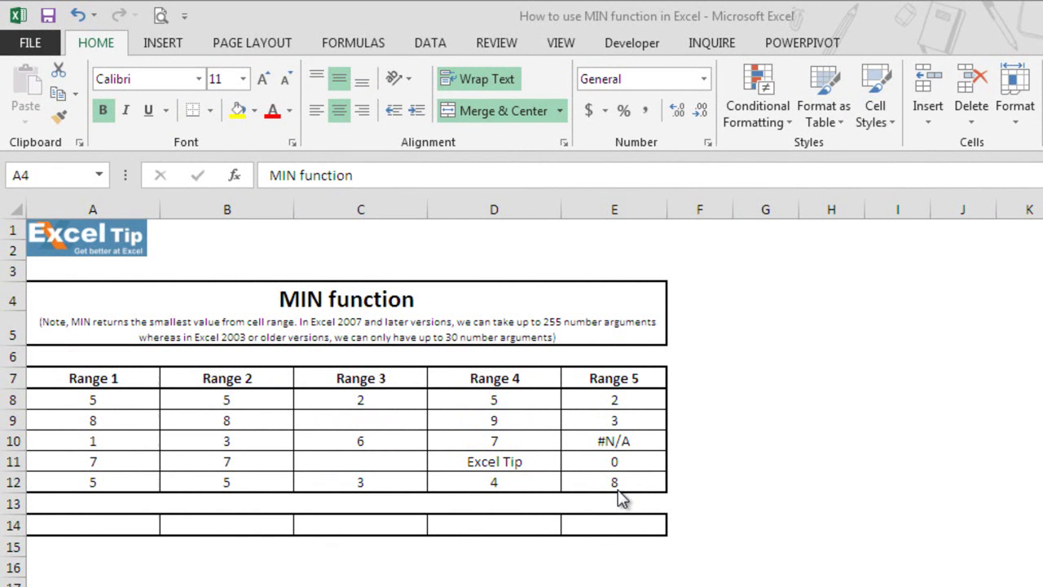
Step: Enter the formula =MIN(A8:A12) in cell A14 to get the smallest Range 1 value
{"action": "left_click", "coordinate": [94, 518]}
{"action": "type", "text": "=min"}
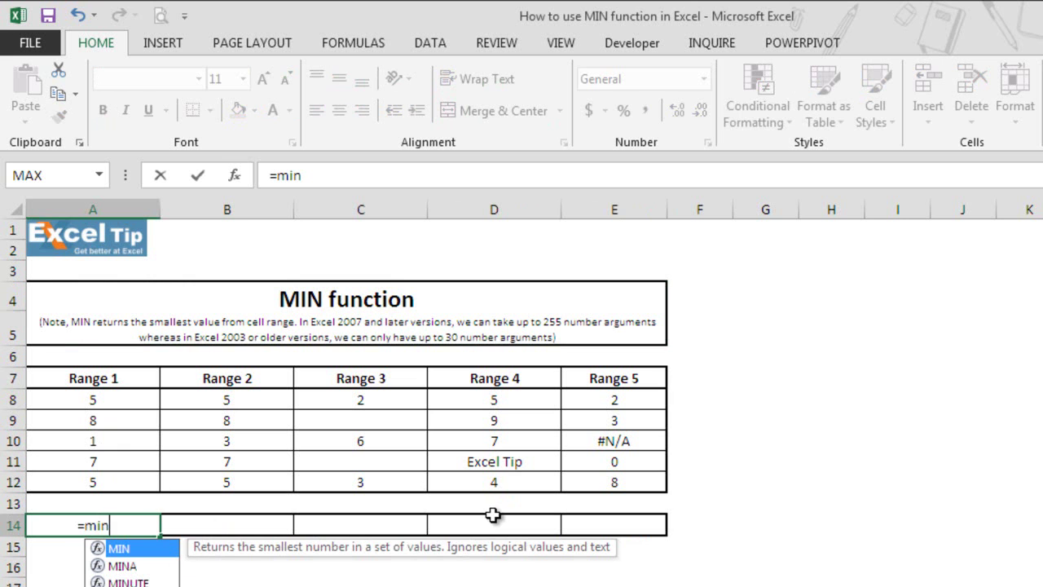
{"action": "key", "text": "Tab"}
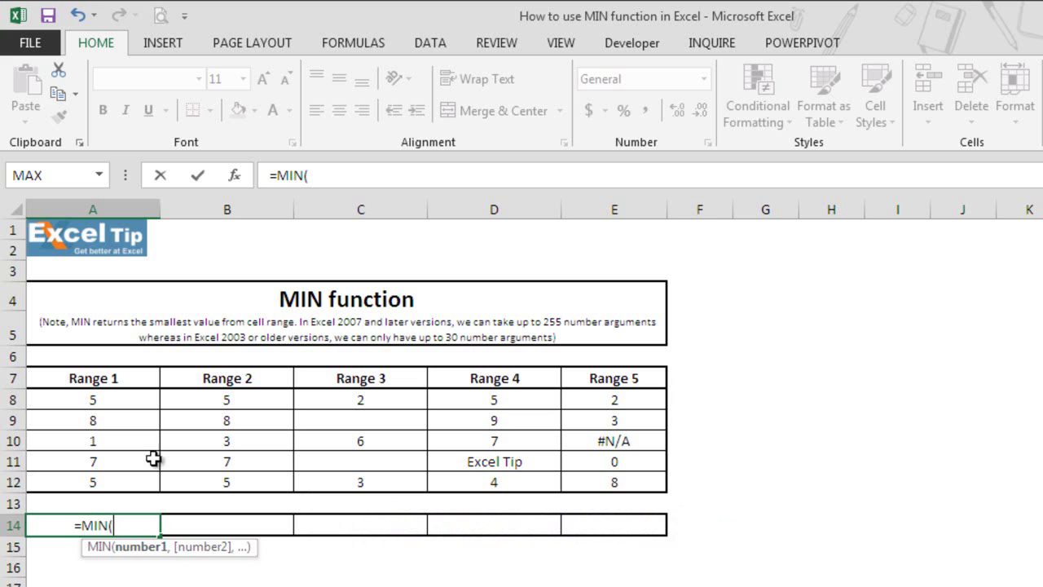
{"action": "left_click_drag", "start_coordinate": [106, 399], "coordinate": [158, 494]}
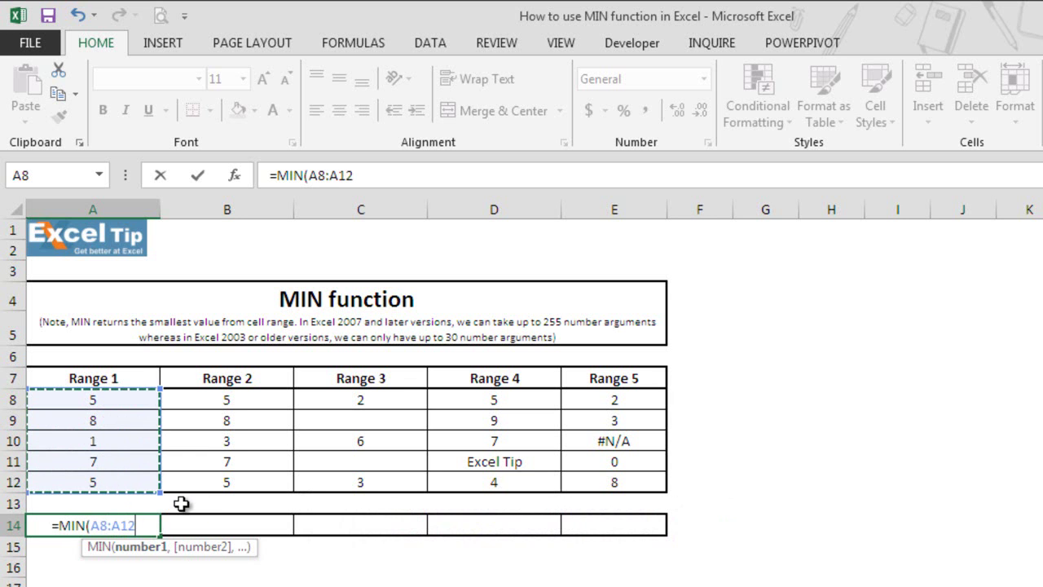
{"action": "type", "text": ")"}
{"action": "key", "text": "Return"}
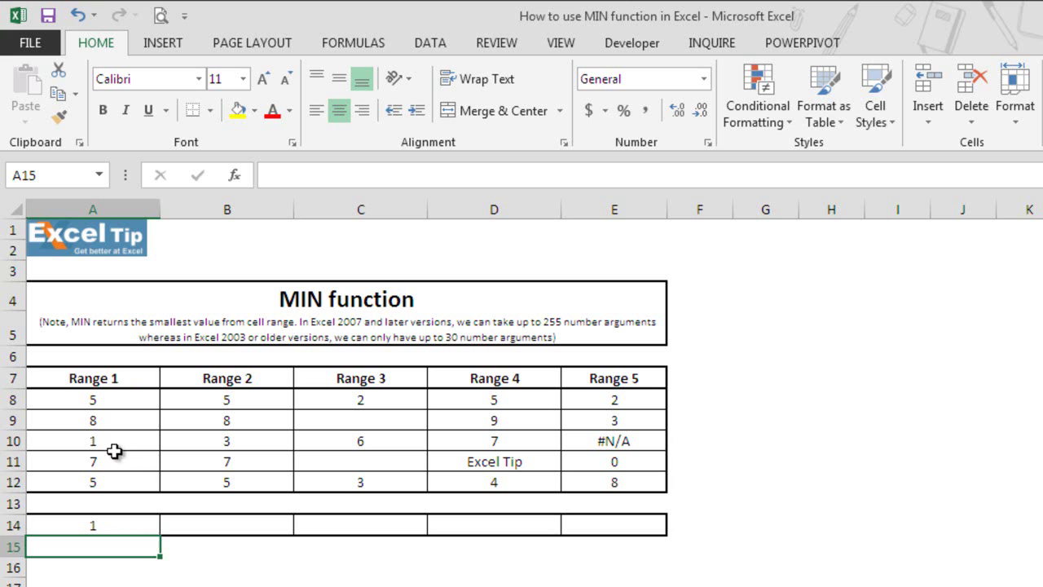
{"action": "left_click", "coordinate": [144, 528]}
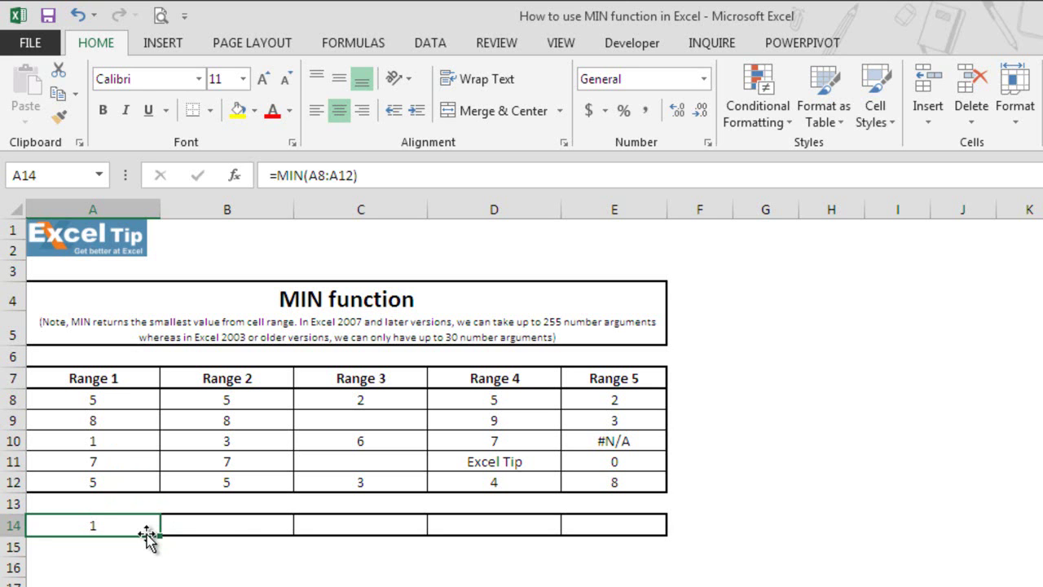
Step: Enter the formula =MIN(B8:B12,2) in cell B14, combining Range 2 with the number 2
{"action": "left_click", "coordinate": [242, 532]}
{"action": "type", "text": "=min"}
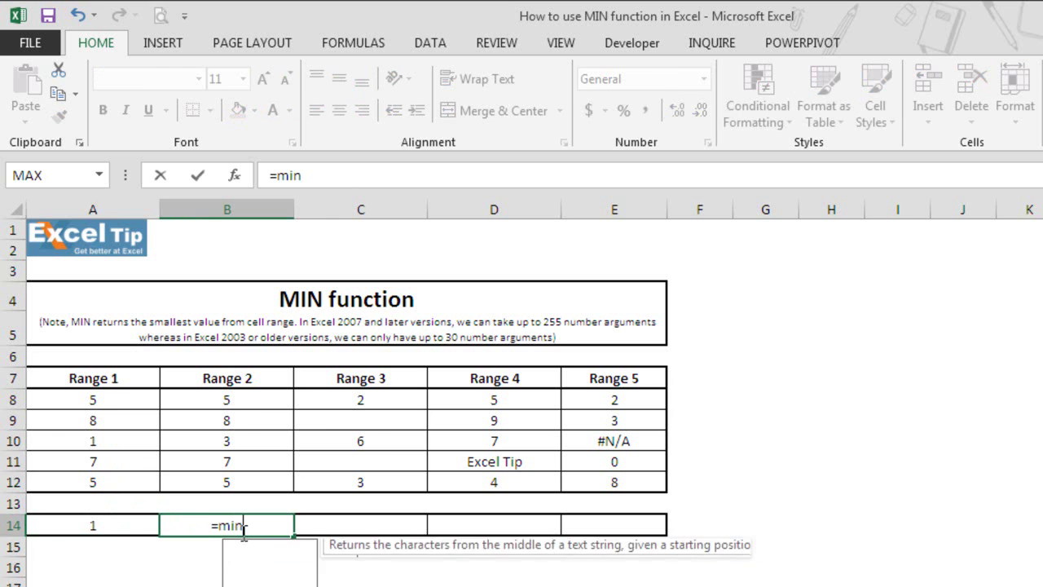
{"action": "key", "text": "Tab"}
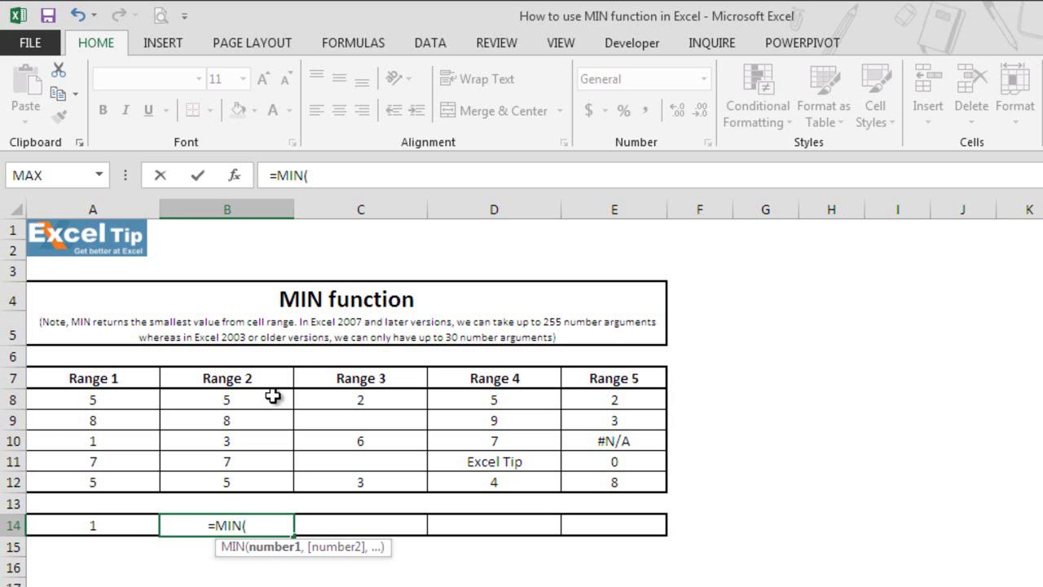
{"action": "left_click_drag", "start_coordinate": [272, 396], "coordinate": [260, 485]}
{"action": "type", "text": ","}
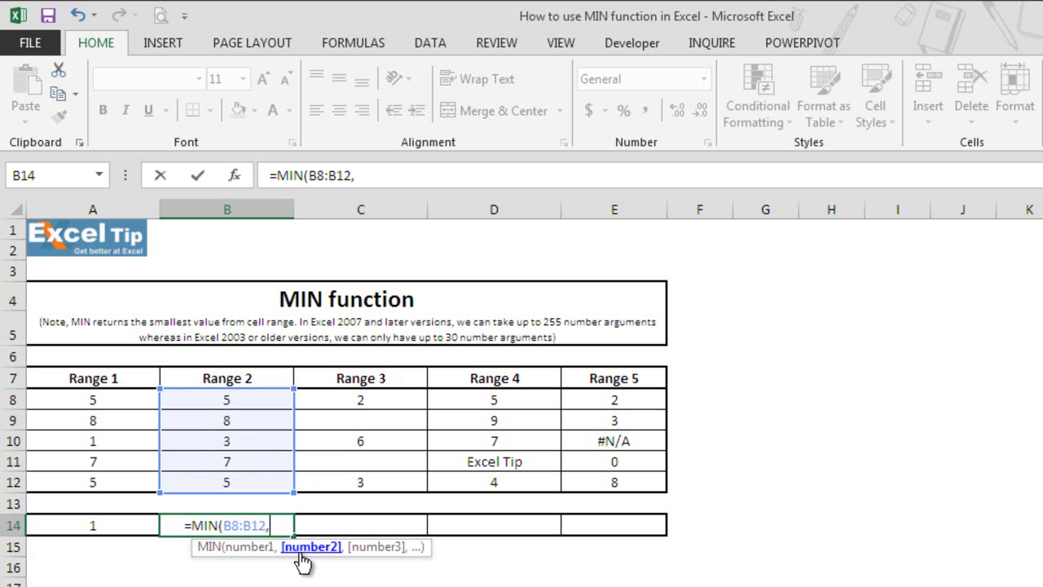
{"action": "type", "text": "2"}
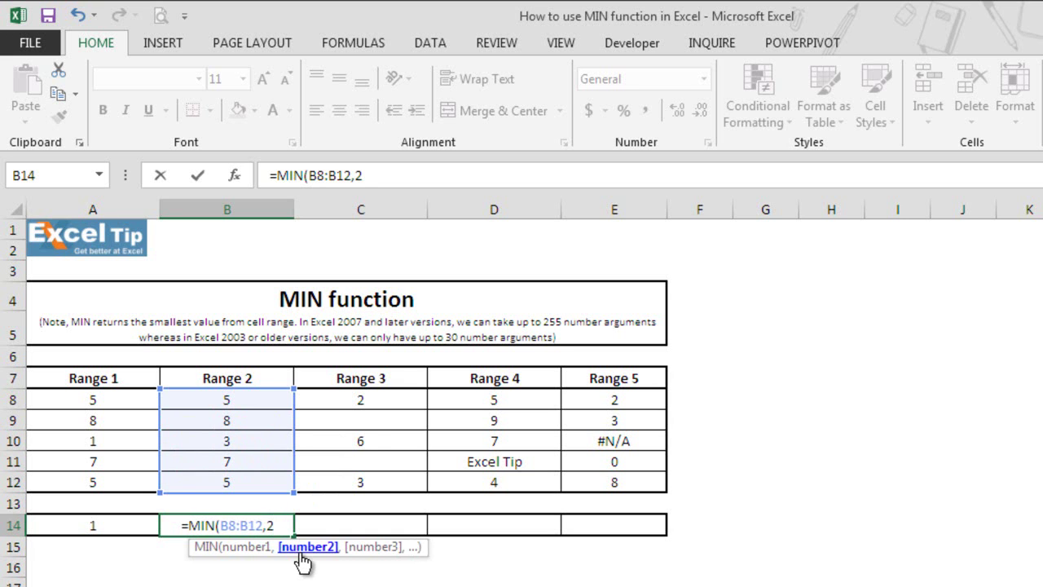
{"action": "type", "text": ")"}
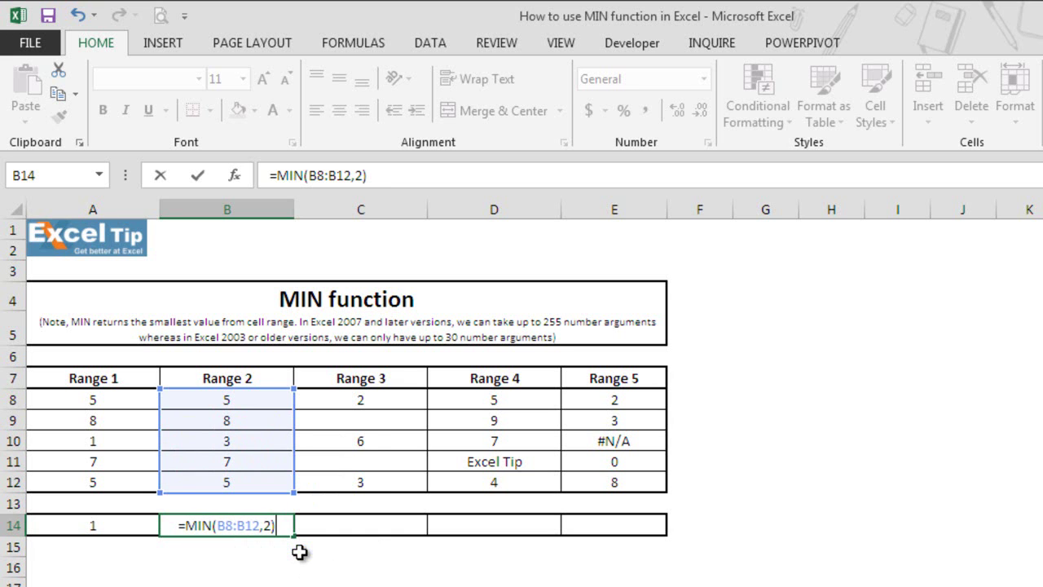
{"action": "key", "text": "Return"}
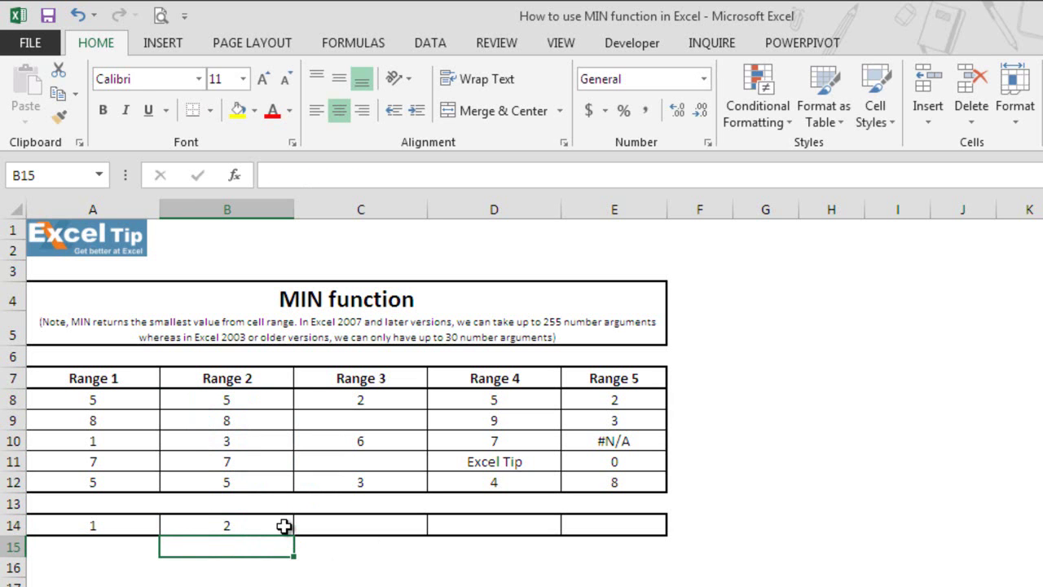
{"action": "double_click", "coordinate": [284, 525]}
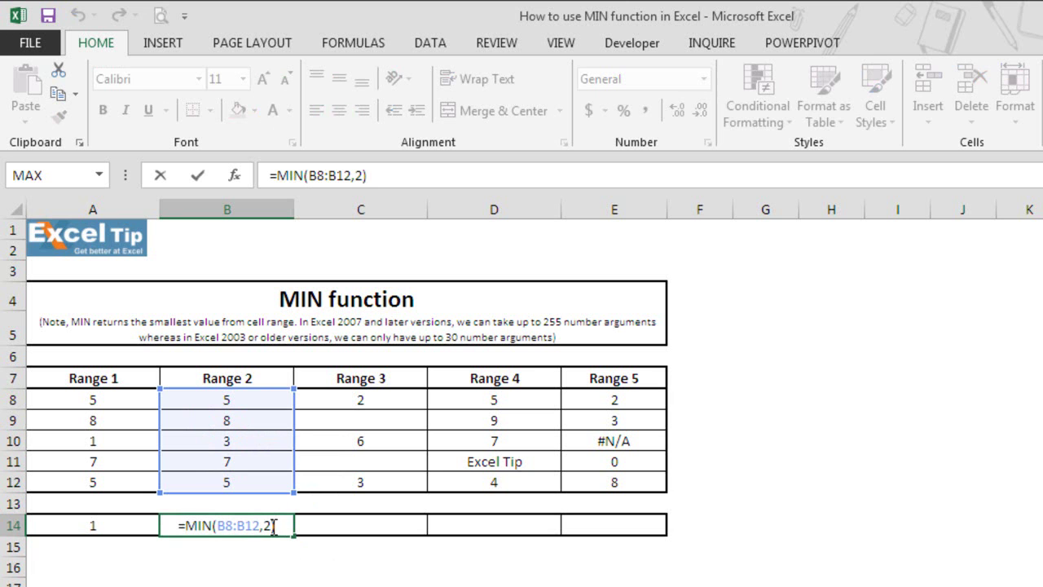
{"action": "key", "text": "Escape"}
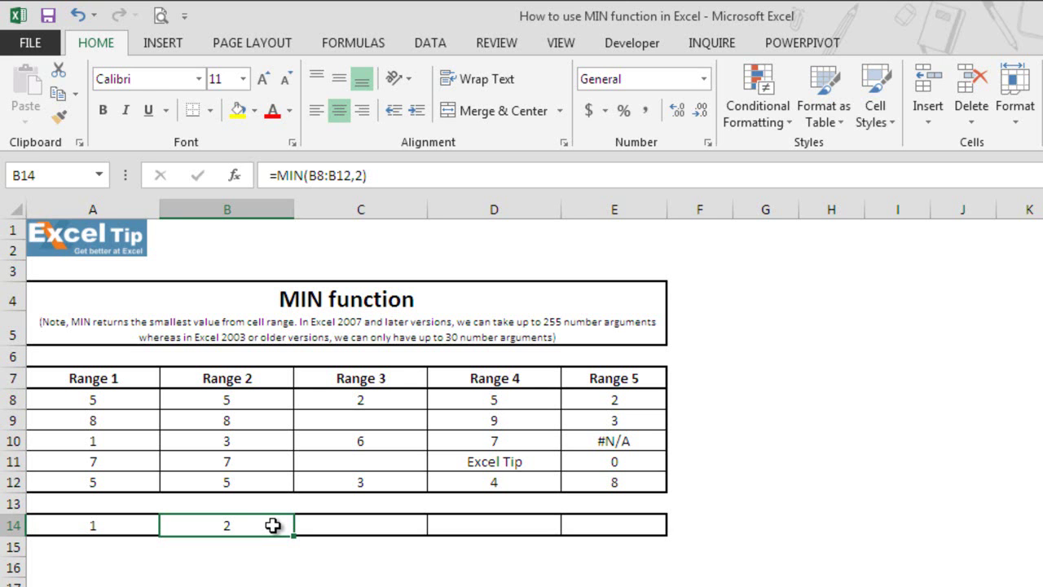
Step: Add the expression 3-2 as a third argument to the MIN formula in B14
{"action": "double_click", "coordinate": [272, 525]}
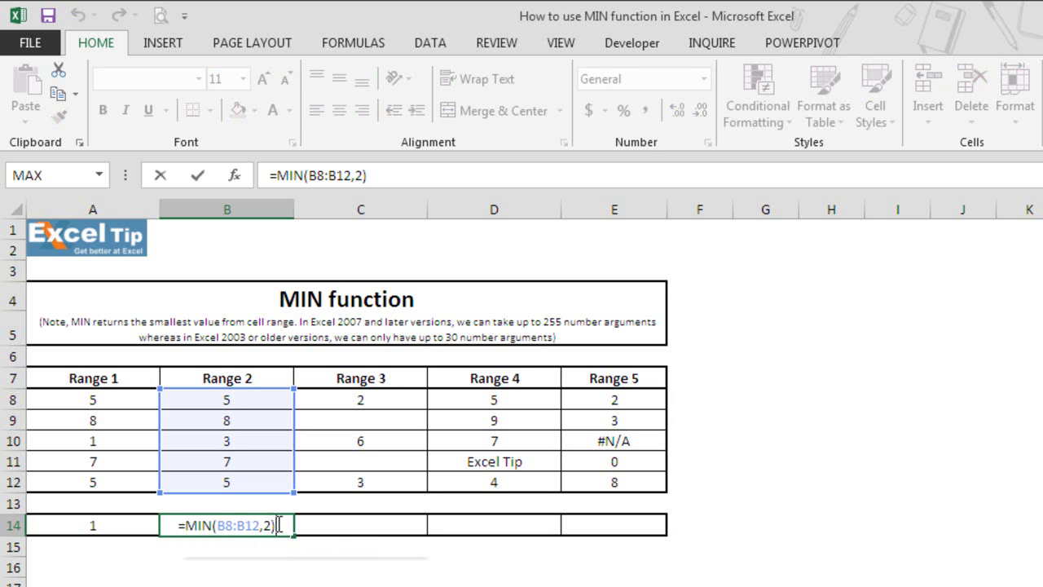
{"action": "key", "text": "BackSpace"}
{"action": "type", "text": ",3-2"}
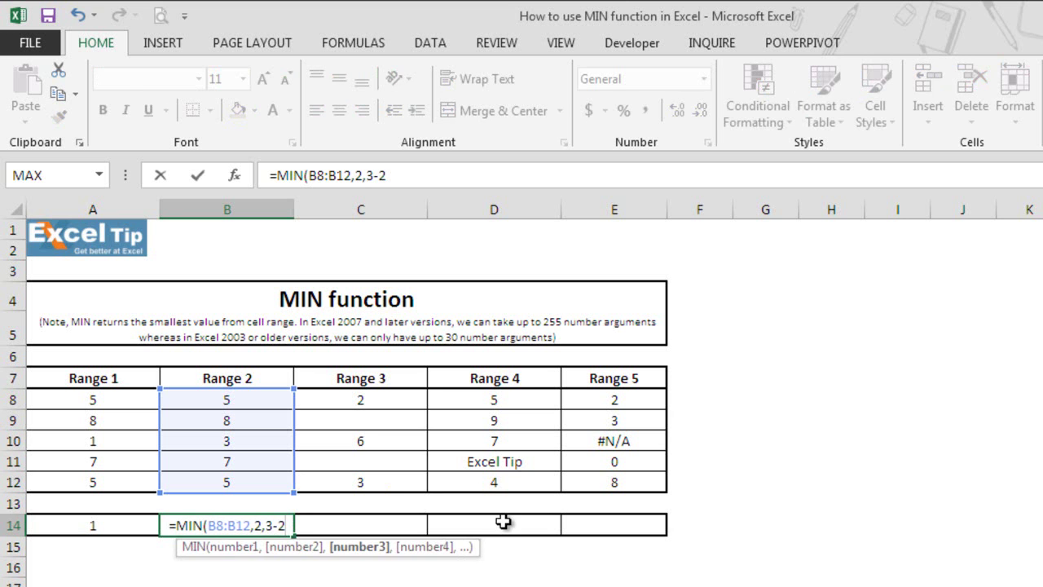
{"action": "key", "text": "Return"}
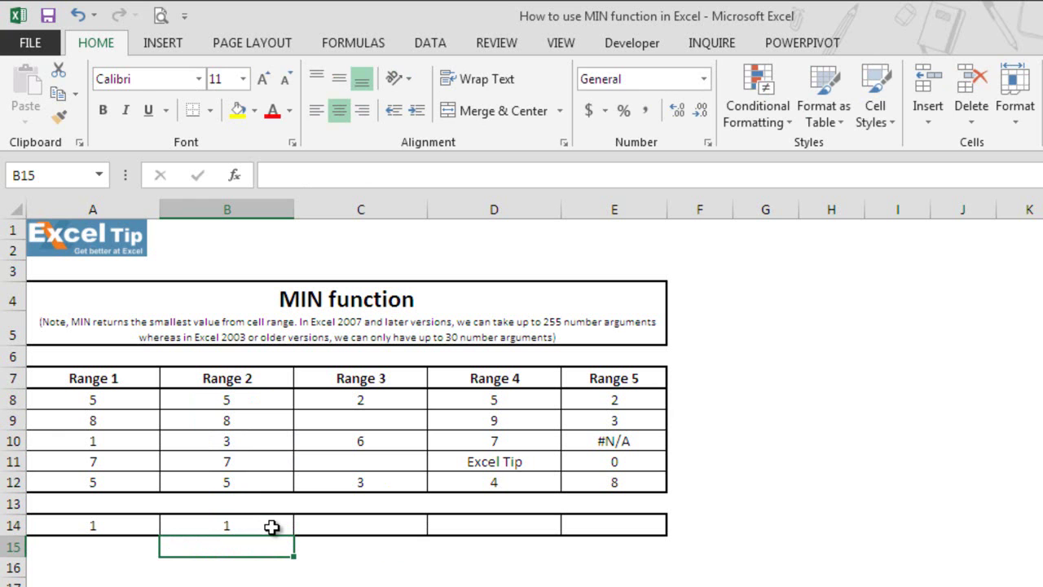
Step: Evaluate just the 3-2 argument inside B14's formula, then leave the cell without keeping the change
{"action": "left_click", "coordinate": [258, 534]}
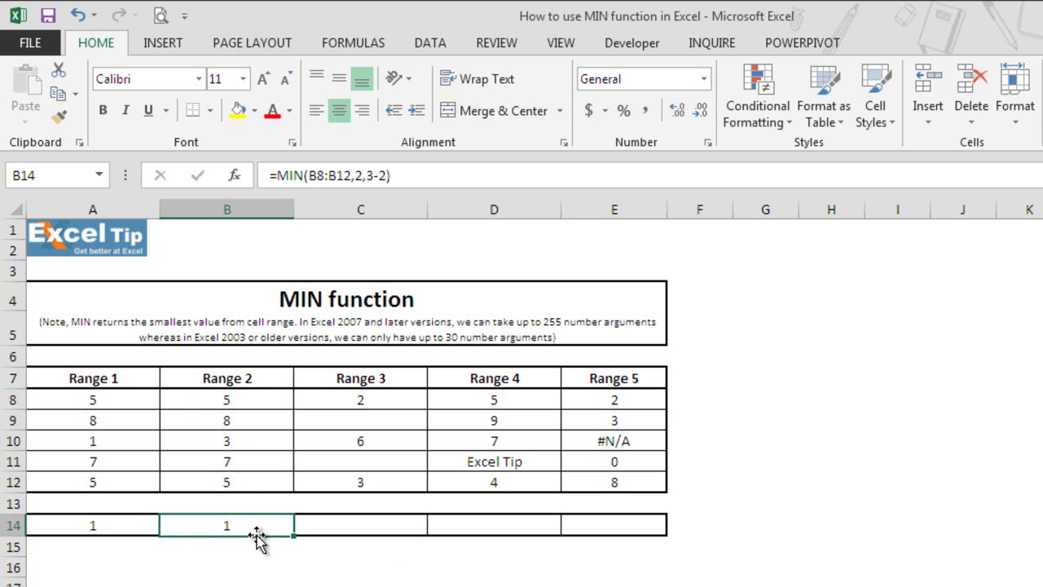
{"action": "double_click", "coordinate": [269, 526]}
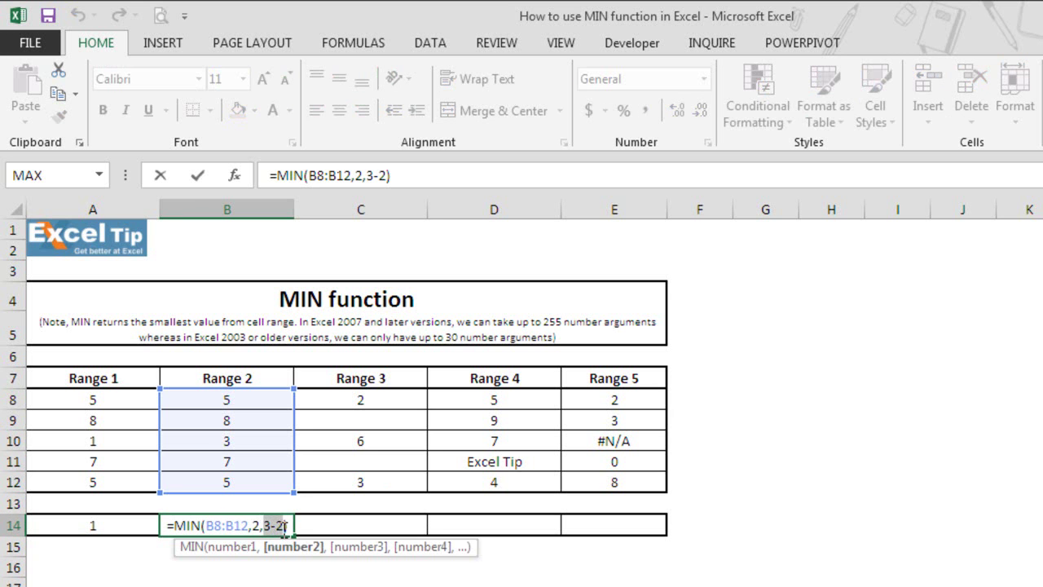
{"action": "key", "text": "F9"}
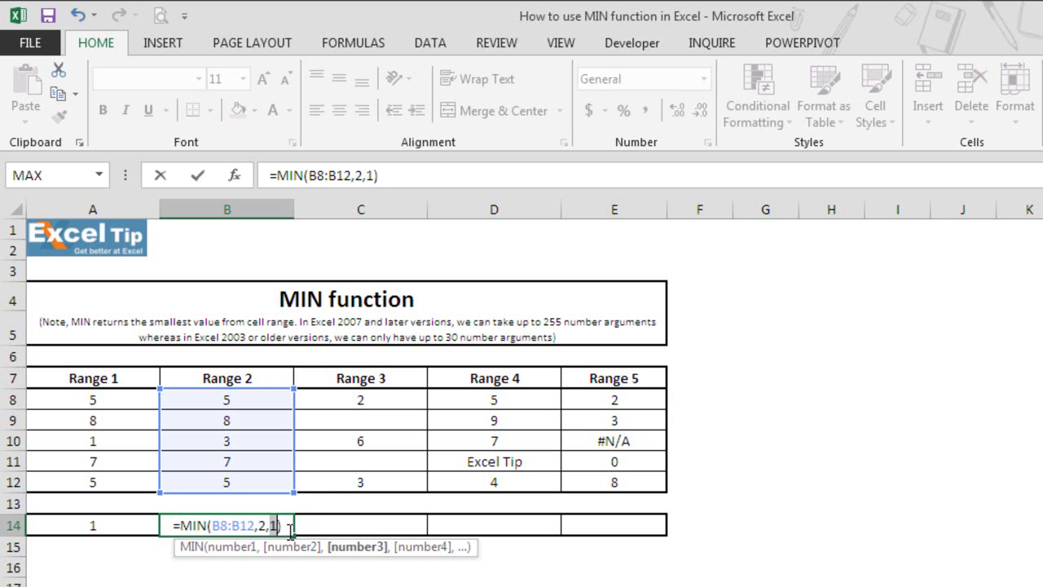
{"action": "key", "text": "Escape"}
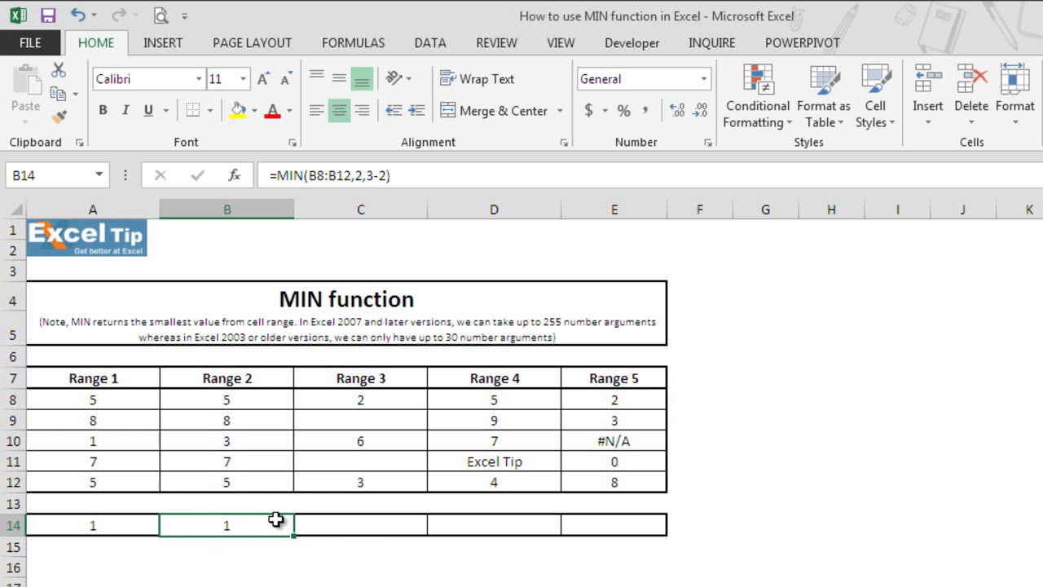
Step: Enter the formula =MIN(C8:C12) in cell C14 for Range 3, which contains blank cells
{"action": "left_click", "coordinate": [364, 529]}
{"action": "type", "text": "=min"}
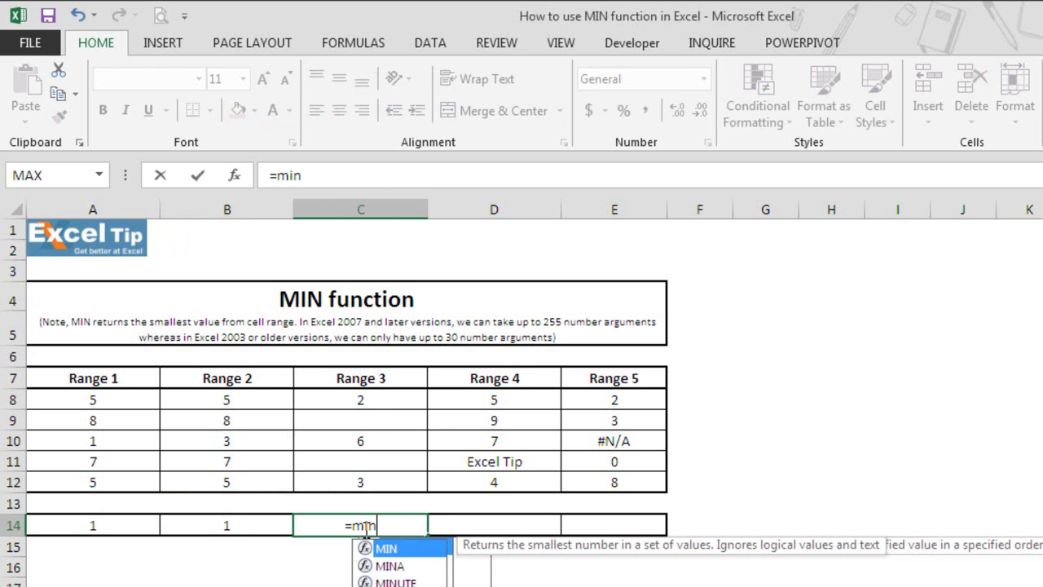
{"action": "key", "text": "Tab"}
{"action": "left_click_drag", "start_coordinate": [358, 401], "coordinate": [356, 484]}
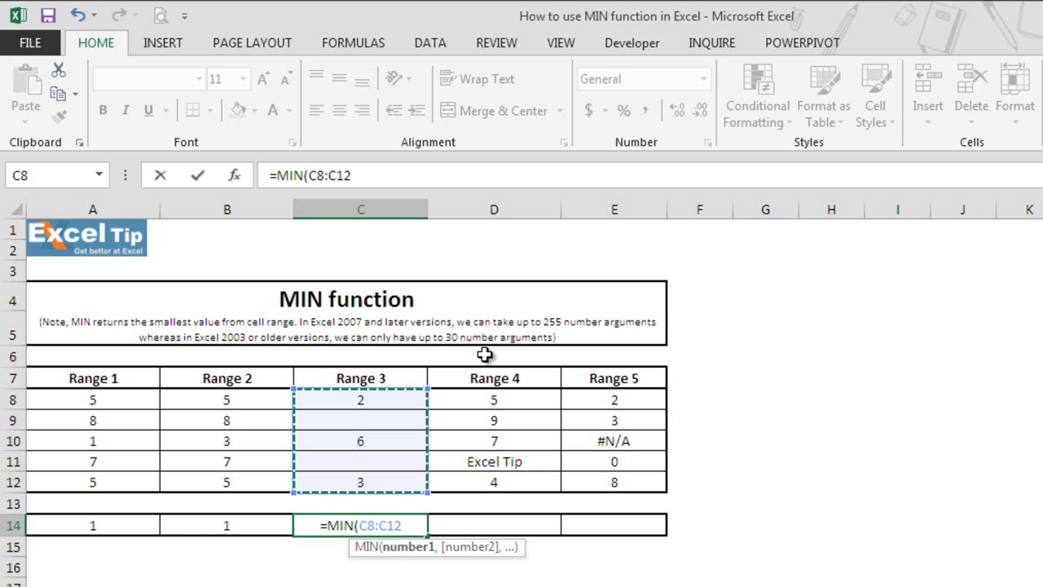
{"action": "type", "text": ")"}
{"action": "key", "text": "Return"}
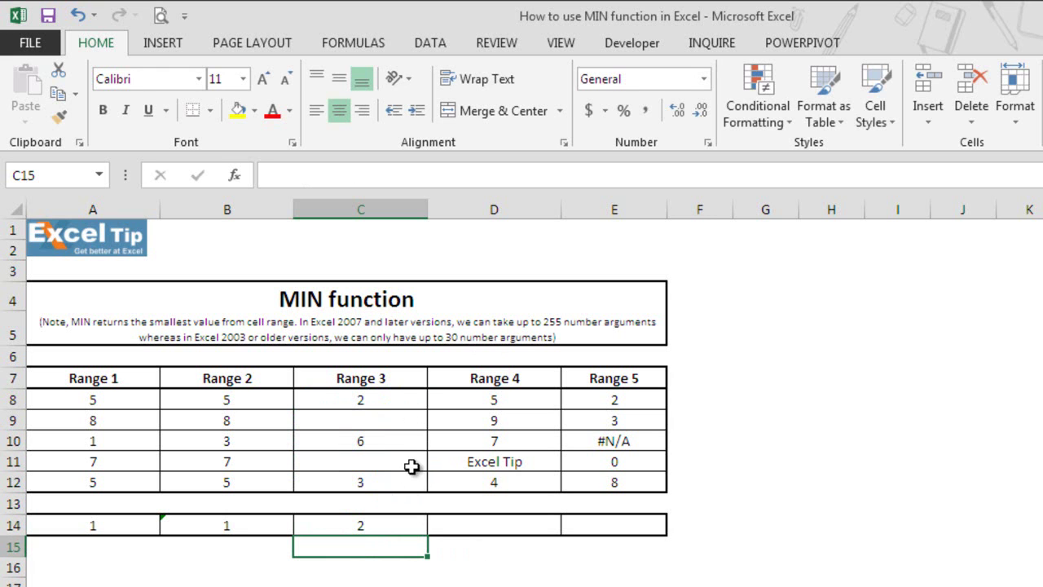
Step: Enter the formula =MIN(D8:D12) in cell D14 for Range 4, which includes a text entry
{"action": "left_click", "coordinate": [430, 524]}
{"action": "left_click", "coordinate": [421, 525]}
{"action": "left_click", "coordinate": [457, 526]}
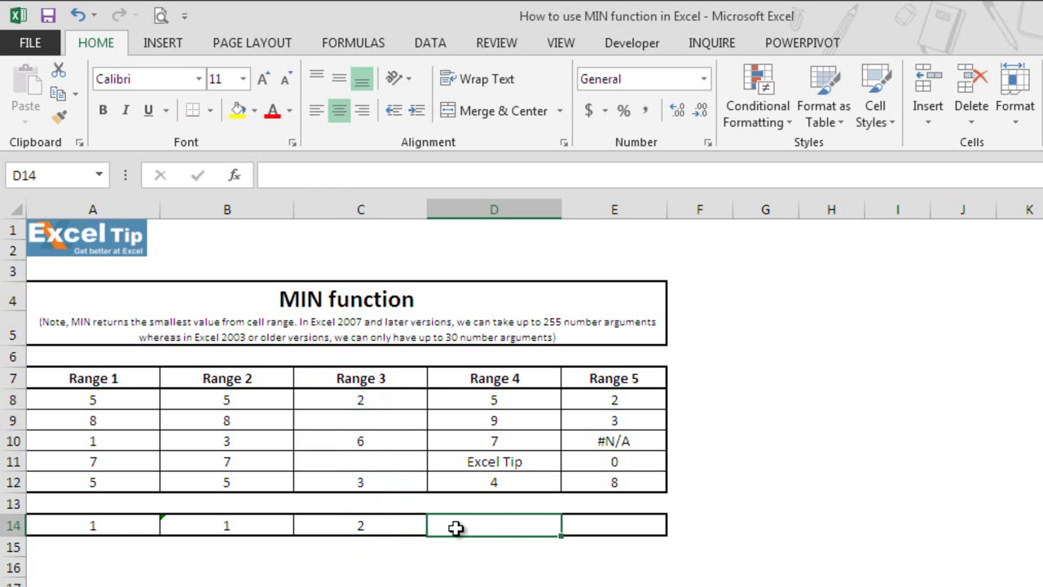
{"action": "double_click", "coordinate": [458, 527]}
{"action": "type", "text": "=min"}
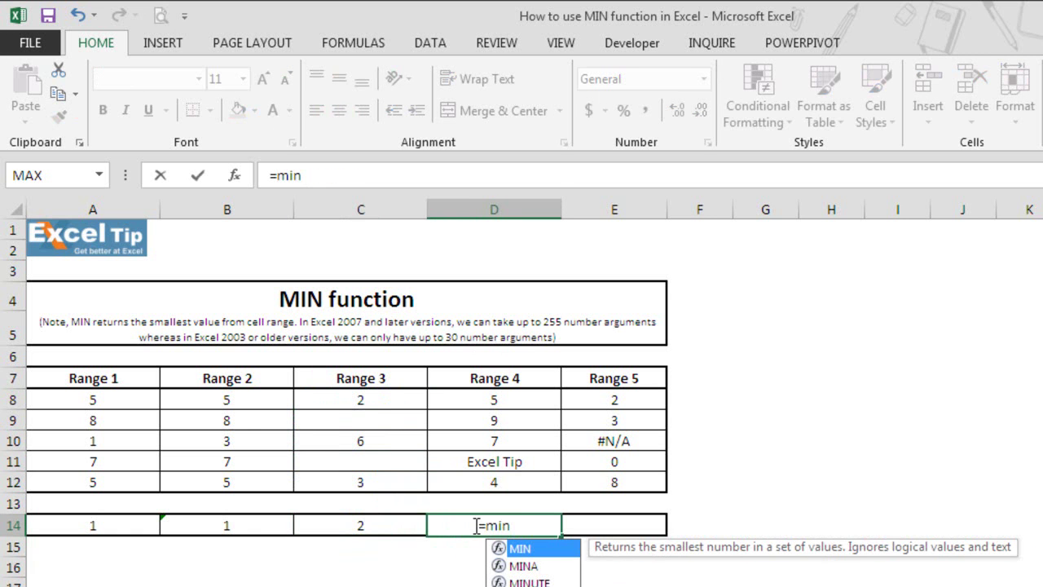
{"action": "key", "text": "Tab"}
{"action": "left_click_drag", "start_coordinate": [537, 405], "coordinate": [530, 482]}
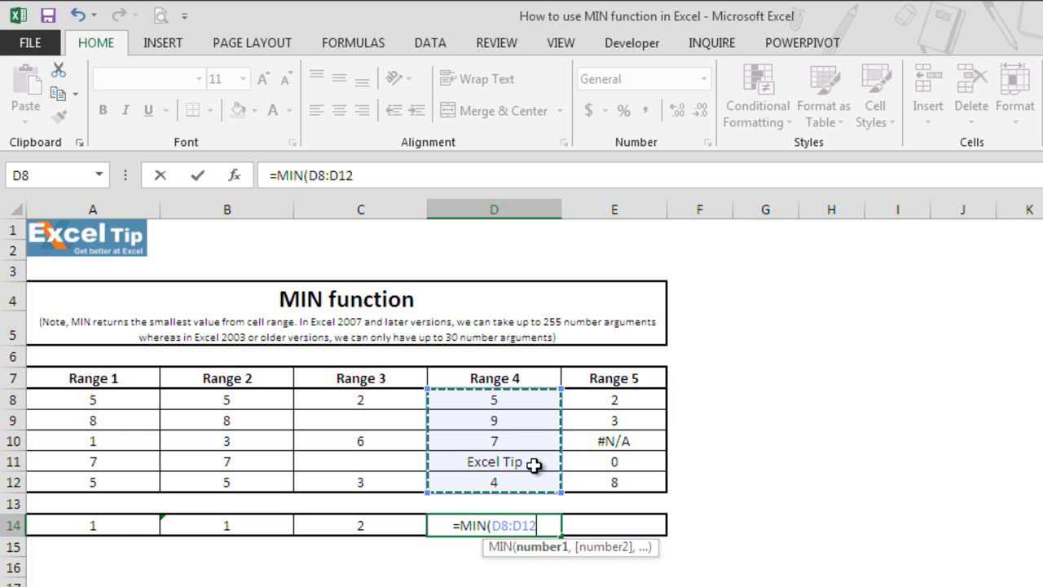
{"action": "type", "text": ")"}
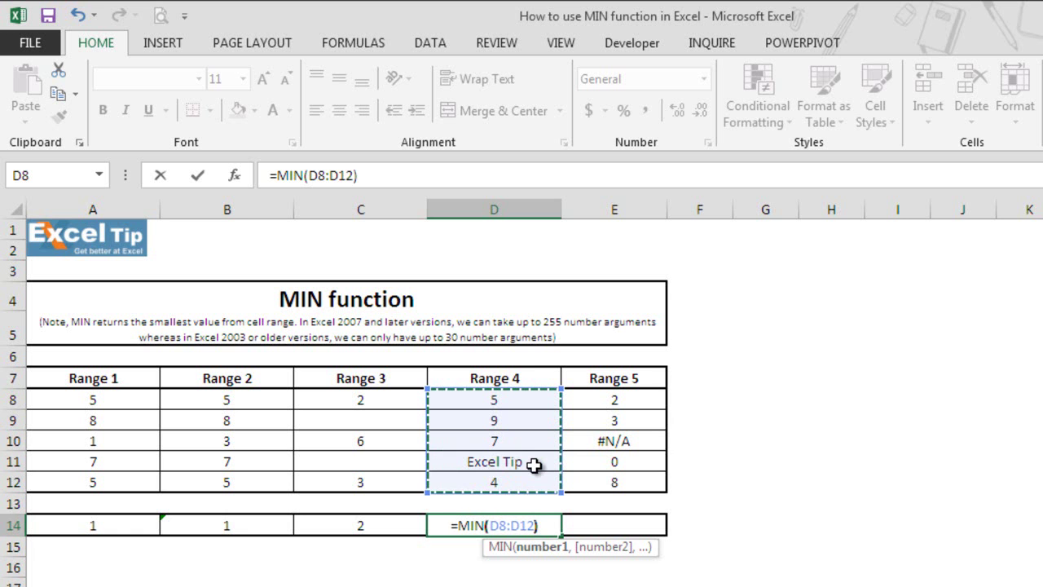
{"action": "key", "text": "Return"}
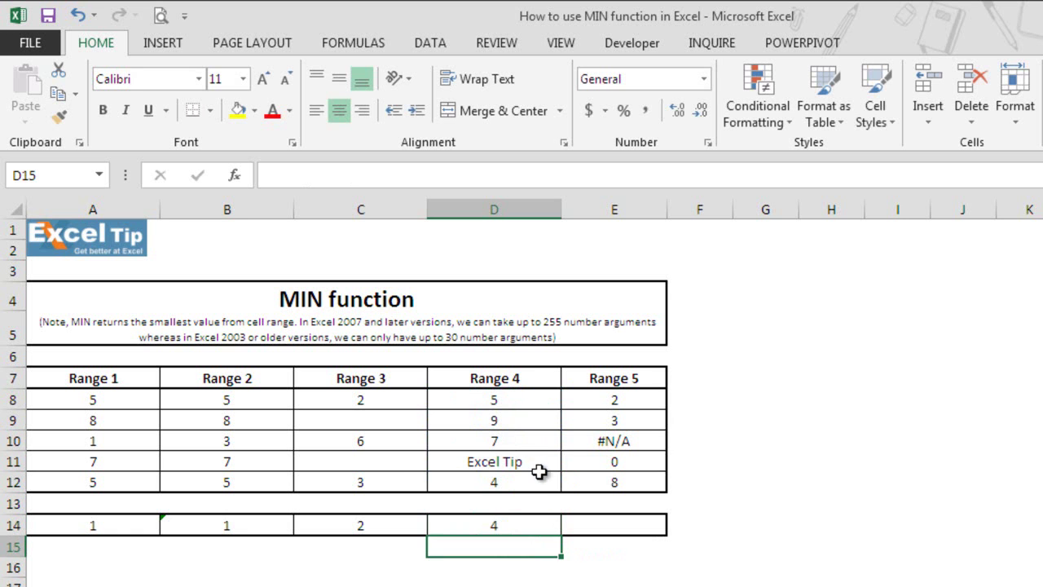
Step: Add the text "Excel" as a second argument to D14's formula, making it =MIN(D8:D12,"Excel")
{"action": "double_click", "coordinate": [532, 525]}
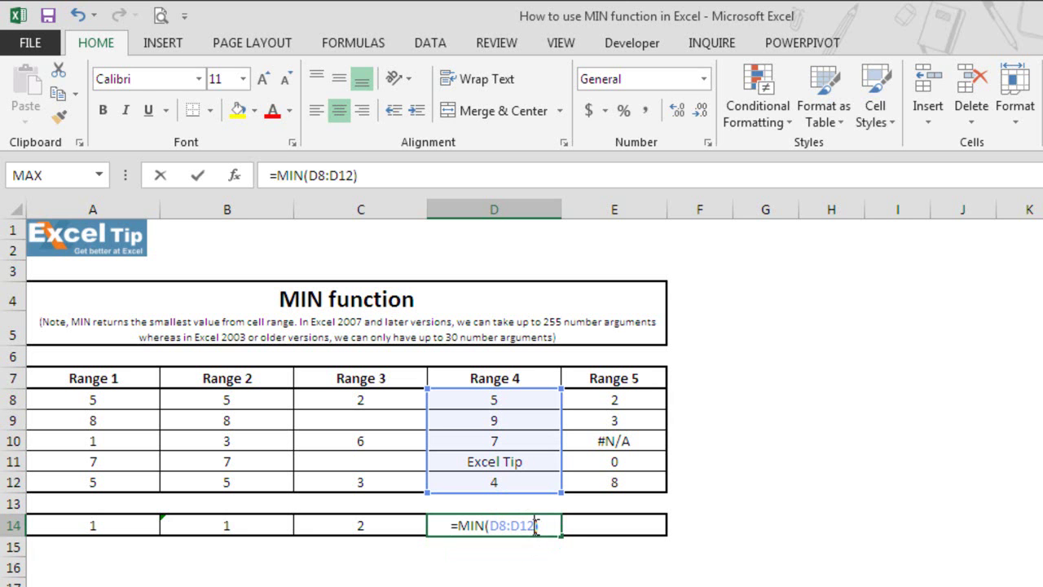
{"action": "left_click", "coordinate": [543, 525]}
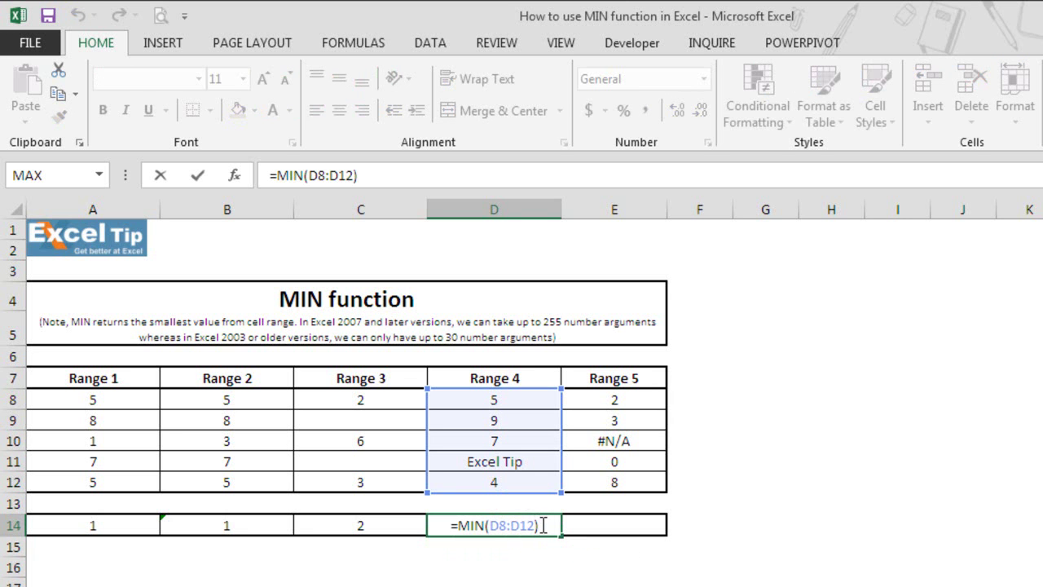
{"action": "key", "text": "BackSpace"}
{"action": "type", "text": ","}
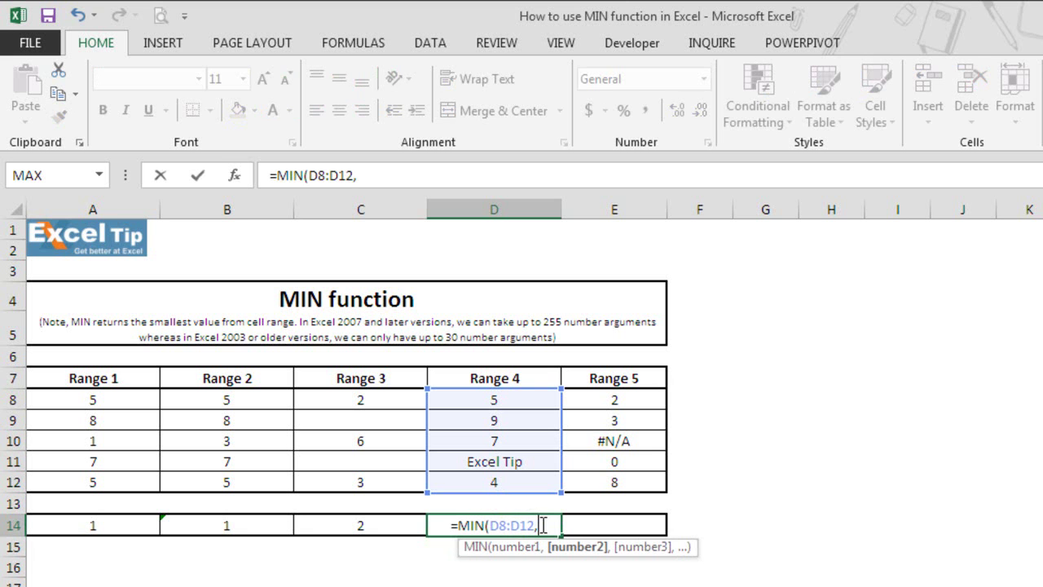
{"action": "type", "text": "\"E"}
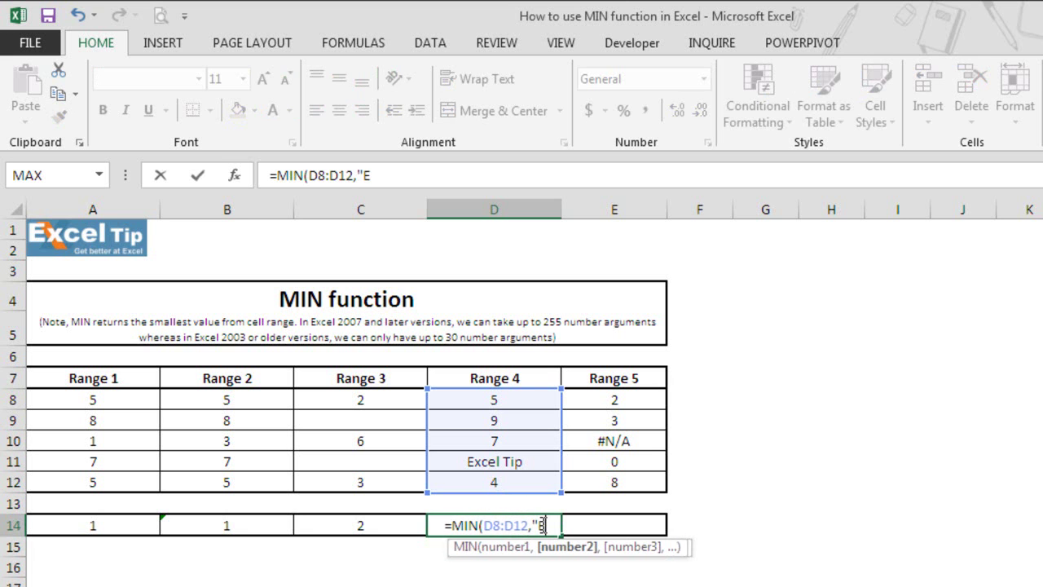
{"action": "type", "text": "xcel\")"}
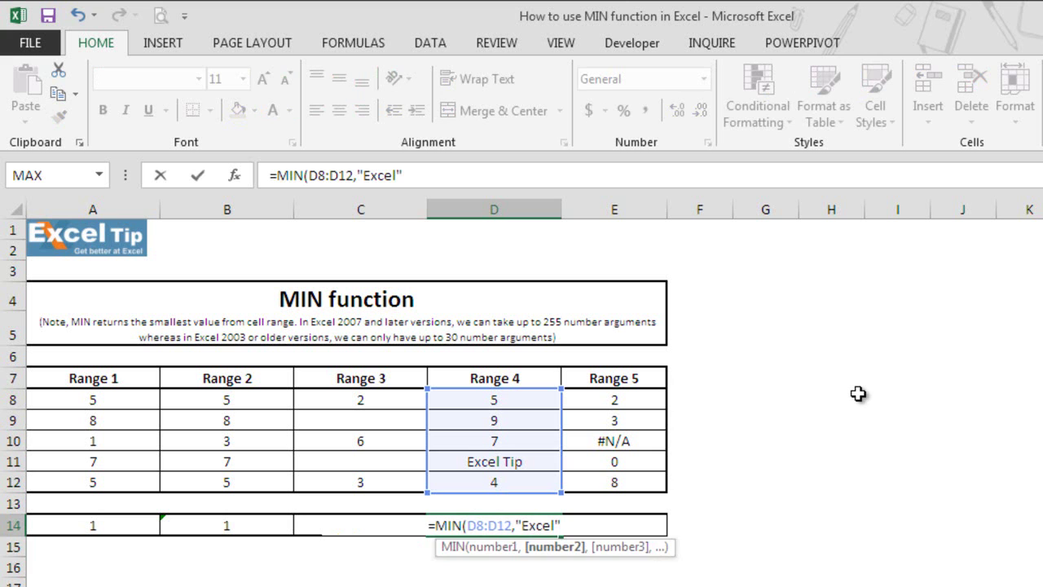
{"action": "key", "text": "Return"}
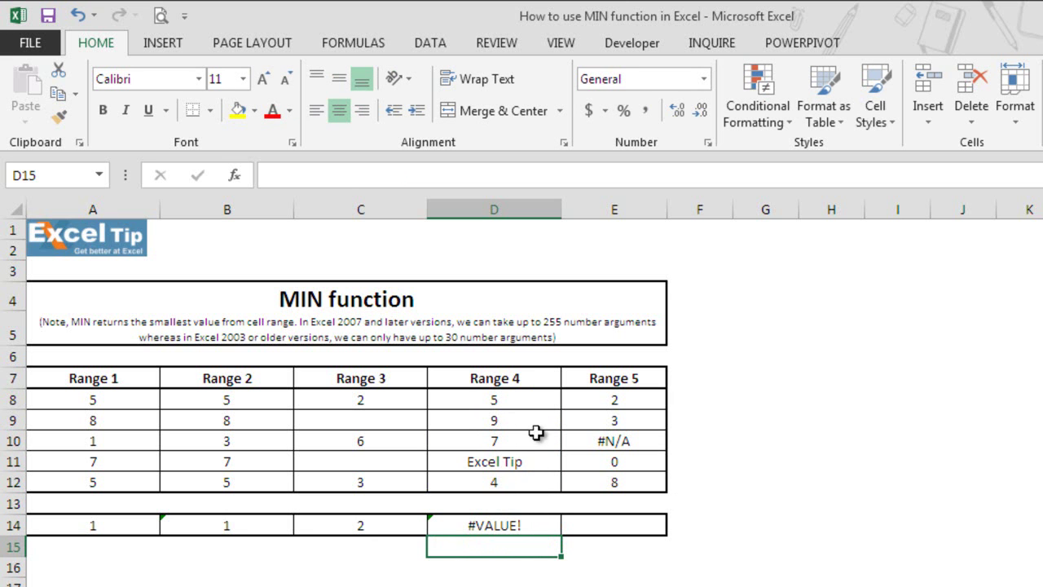
Step: Open cell D14's formula to inspect its "Excel" text argument, then leave the cell without changing it
{"action": "double_click", "coordinate": [532, 525]}
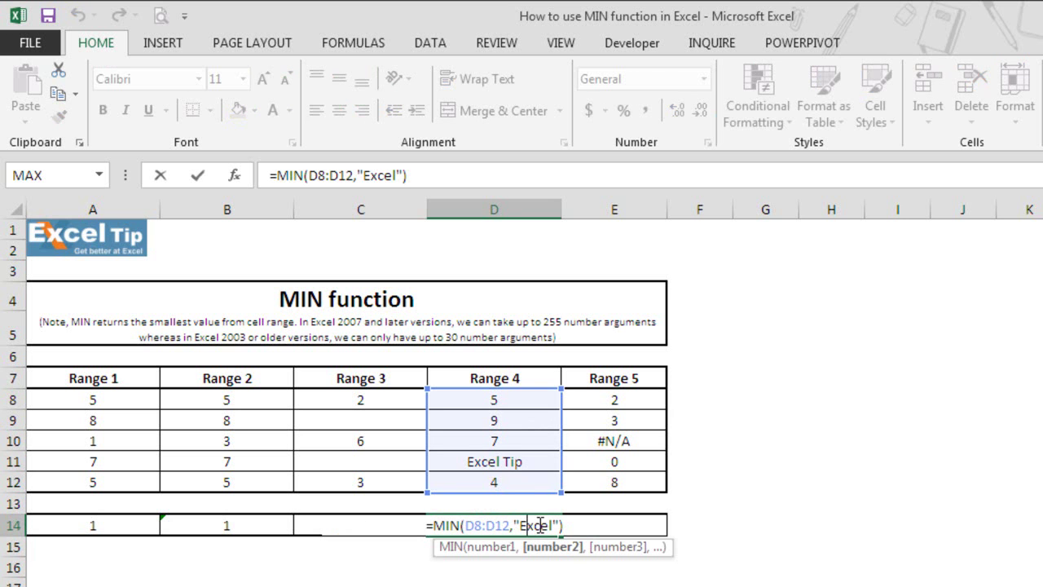
{"action": "key", "text": "Return"}
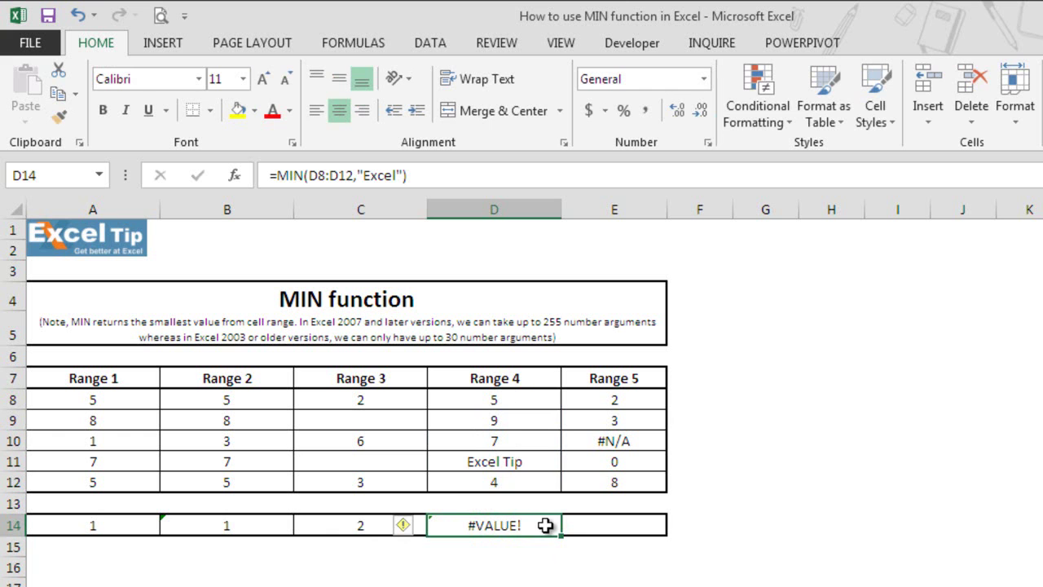
{"action": "double_click", "coordinate": [545, 525]}
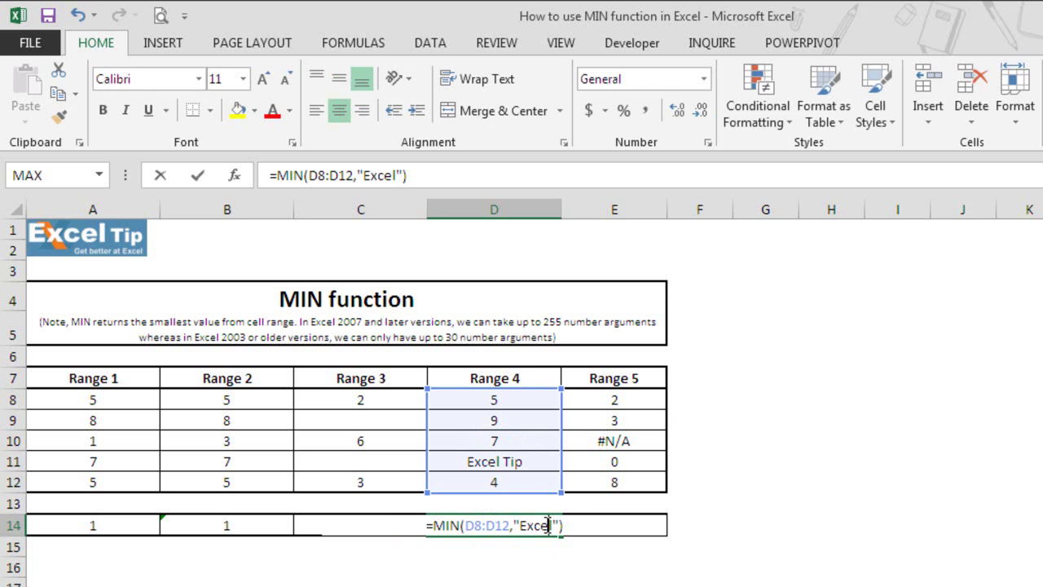
{"action": "left_click_drag", "start_coordinate": [516, 524], "coordinate": [550, 525]}
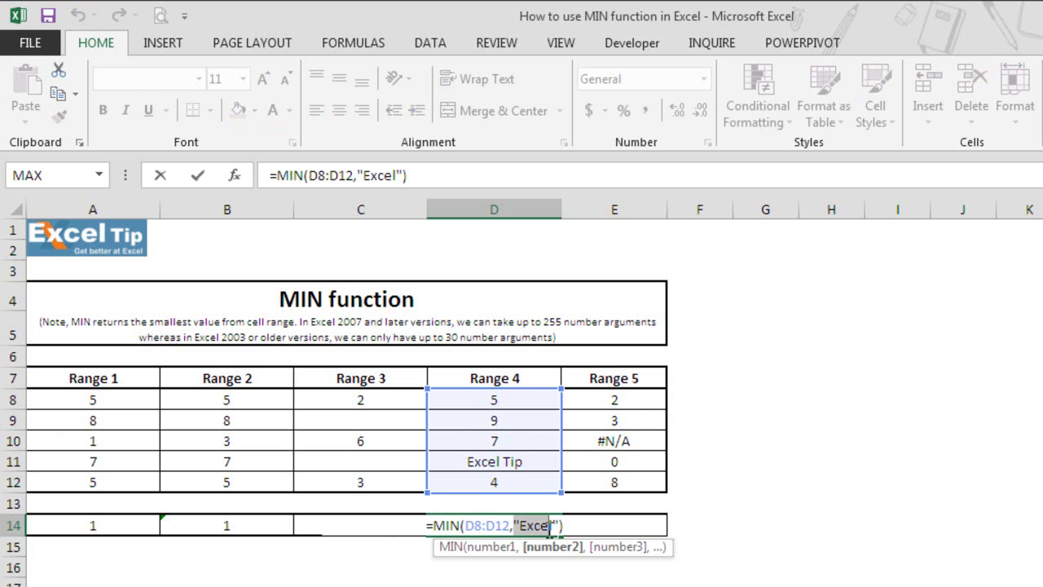
{"action": "key", "text": "Escape"}
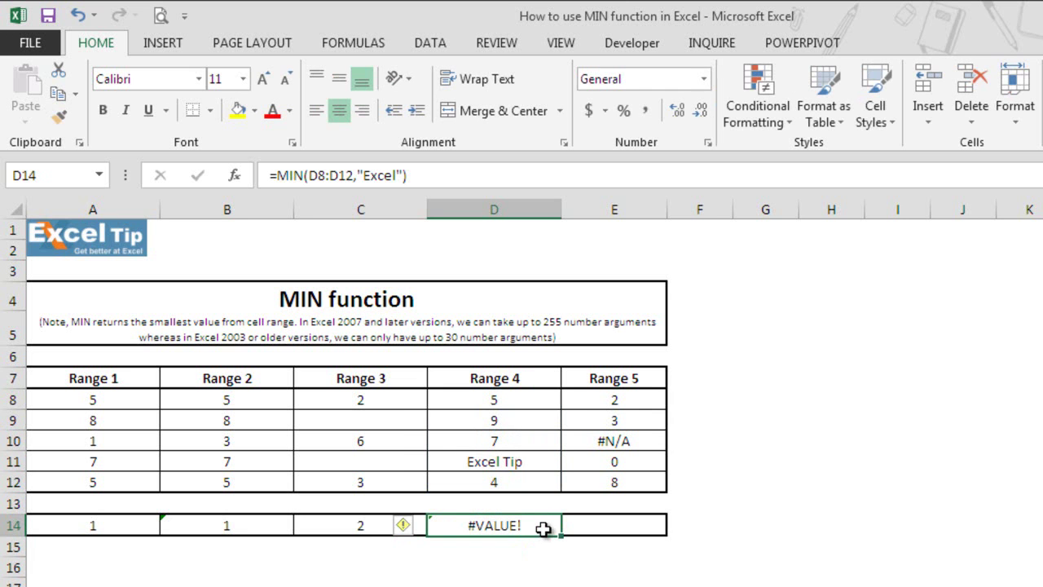
Step: Enter the formula =MIN(E8:E12) in cell E14 for Range 5, which contains an error value
{"action": "left_click", "coordinate": [599, 525]}
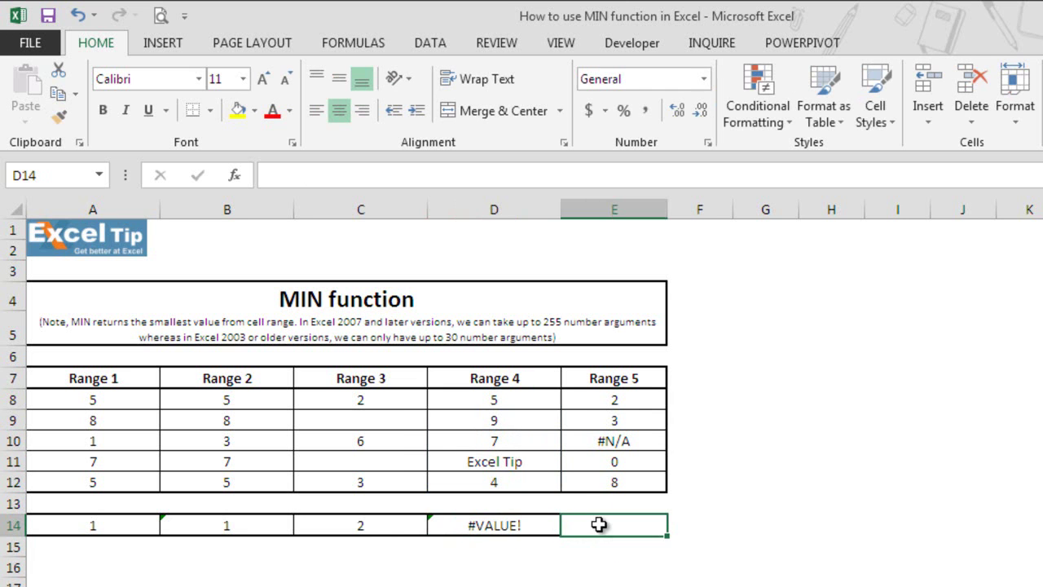
{"action": "type", "text": "=min"}
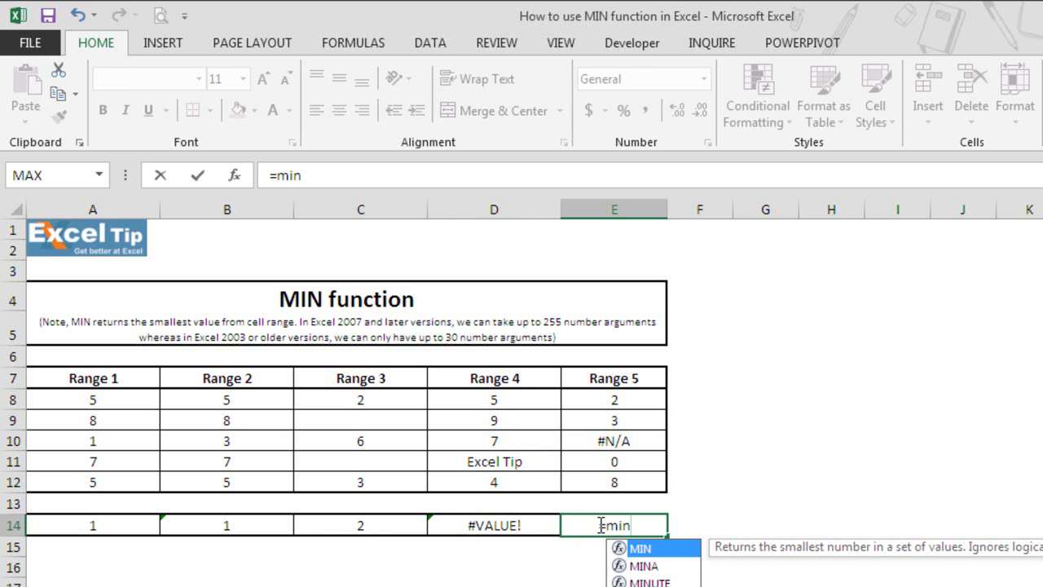
{"action": "key", "text": "Tab"}
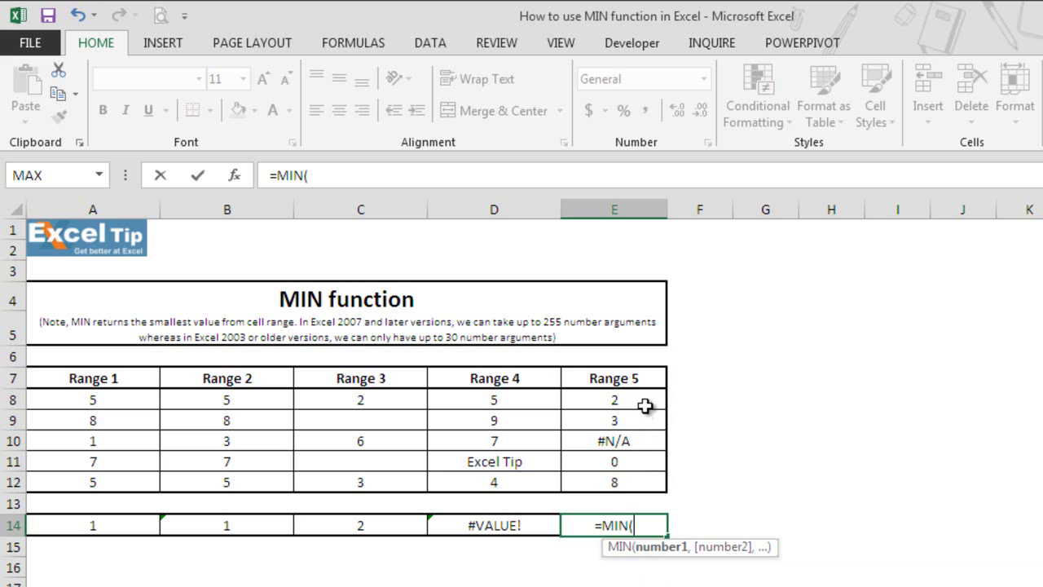
{"action": "mouse_move", "coordinate": [643, 408]}
{"action": "left_mouse_down"}
{"action": "mouse_move", "coordinate": [611, 449]}
{"action": "mouse_move", "coordinate": [634, 481]}
{"action": "left_mouse_up"}
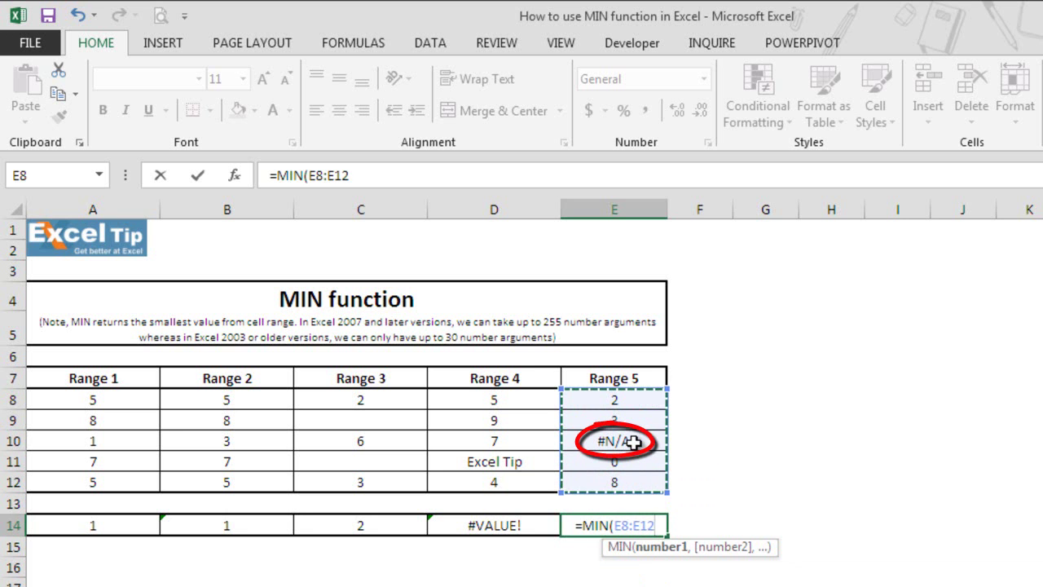
{"action": "type", "text": ")"}
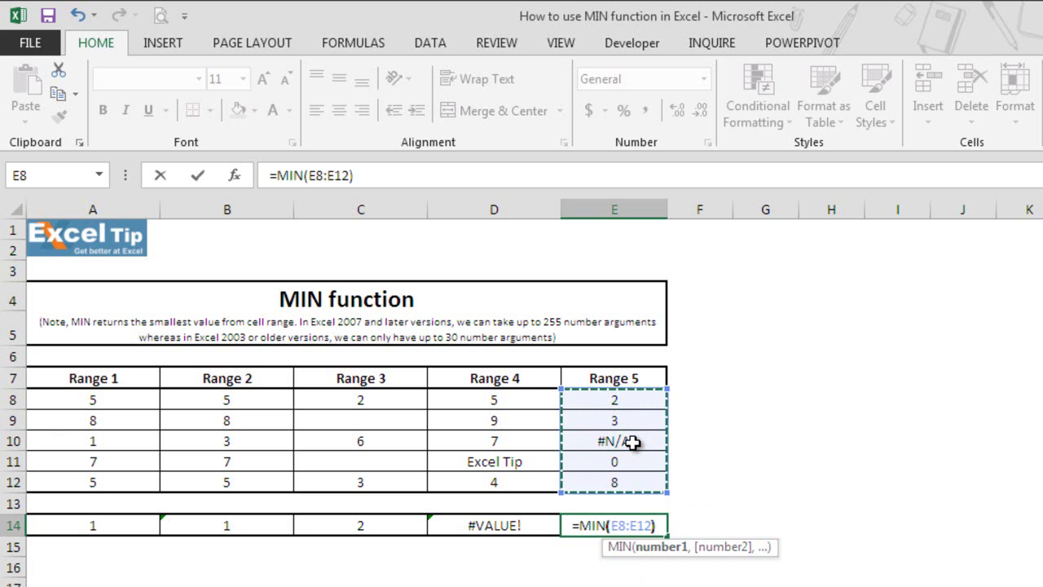
{"action": "key", "text": "Return"}
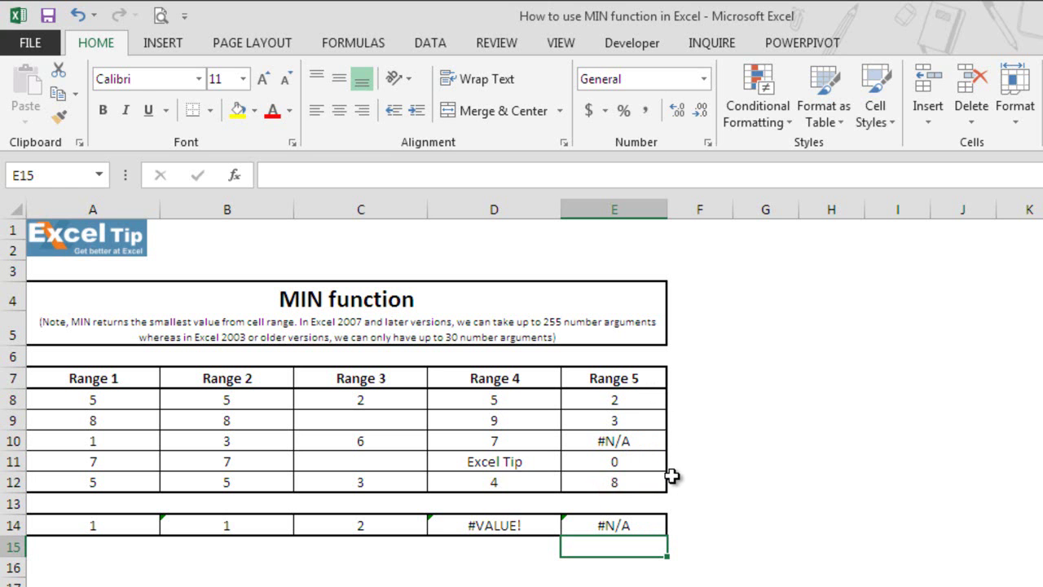
{"action": "left_click", "coordinate": [407, 497]}
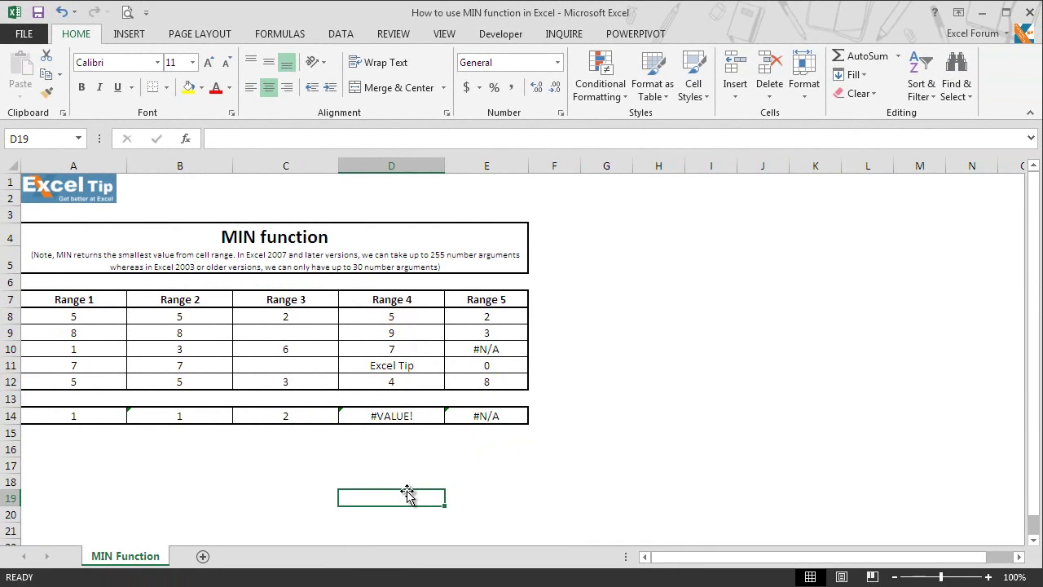